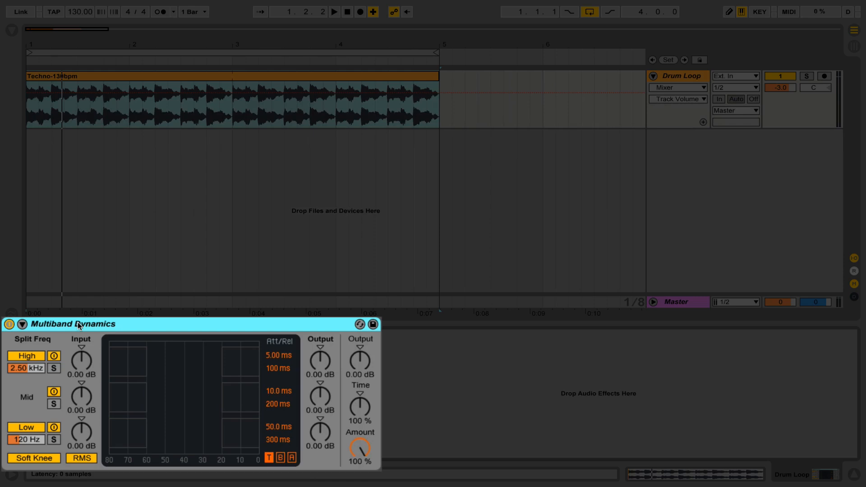
{"action": "left_click", "coordinate": [82, 399]}
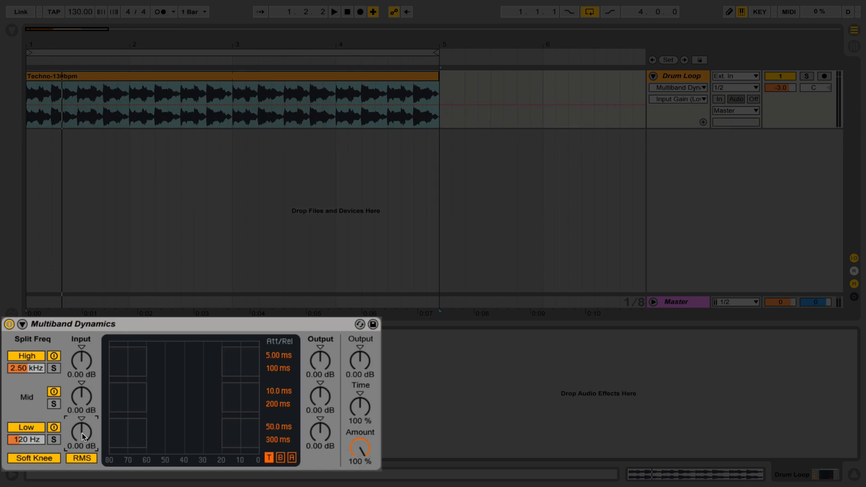
{"action": "left_click", "coordinate": [23, 437]}
{"action": "left_click", "coordinate": [80, 362]}
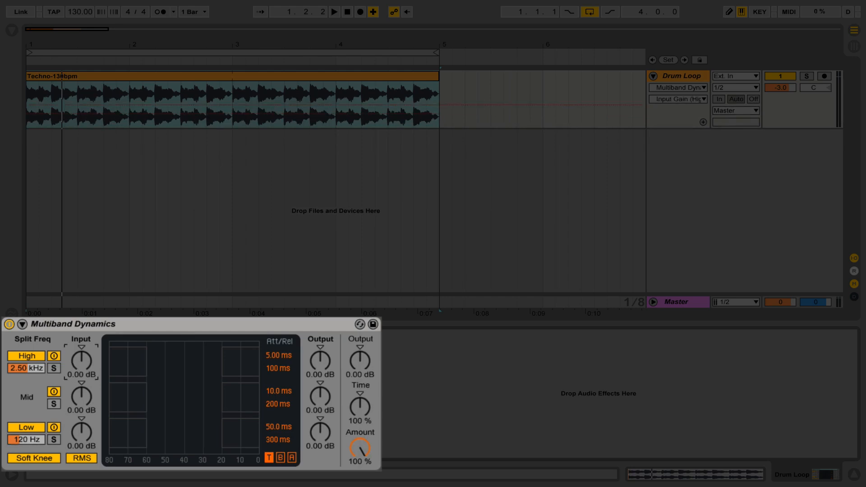
{"action": "left_click", "coordinate": [21, 370]}
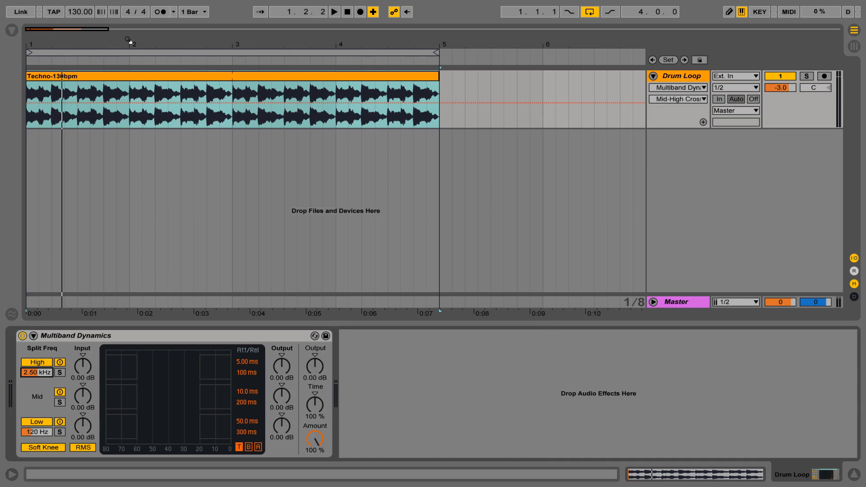
Step: Play the drum loop and examine the levels of the three bands in Multiband Dynamics
{"action": "key", "text": "space"}
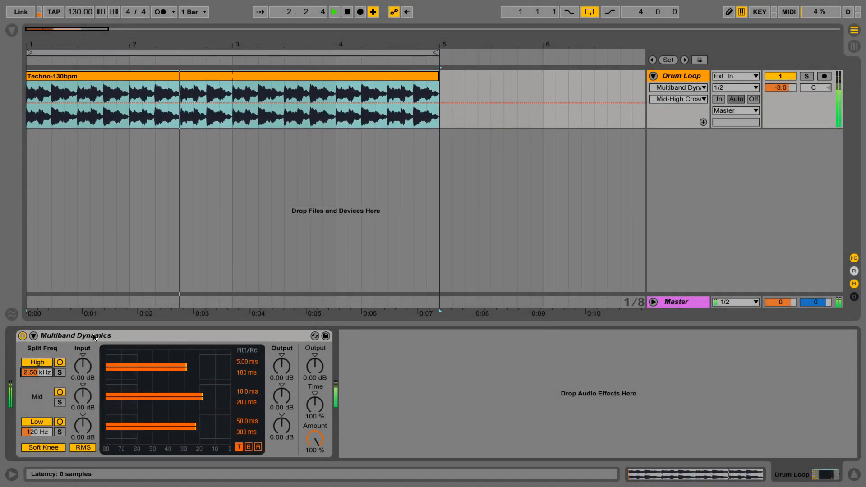
{"action": "key", "text": "space"}
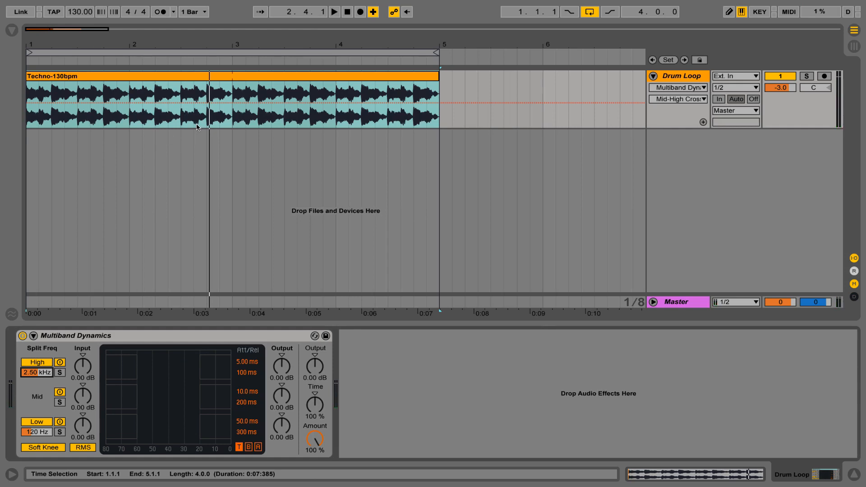
{"action": "left_click", "coordinate": [132, 336]}
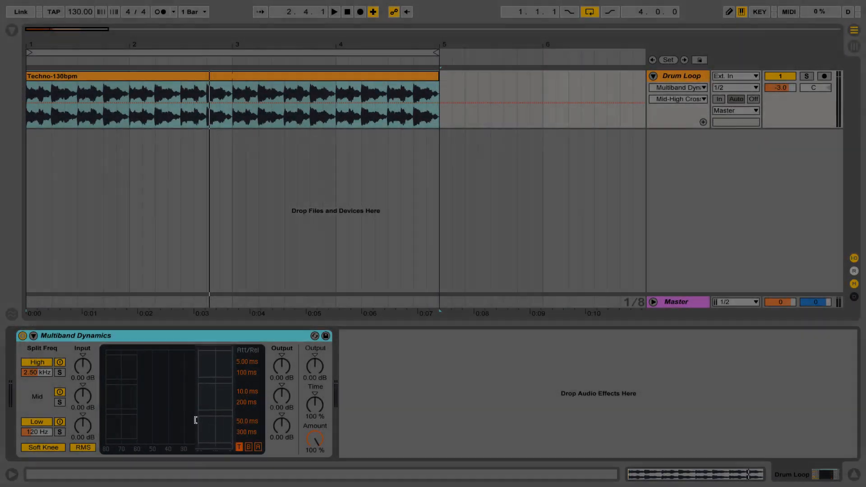
Step: While the loop plays, compress the low band's loud signals above −17.5 dB at a 1:2.00 ratio
{"action": "key", "text": "space"}
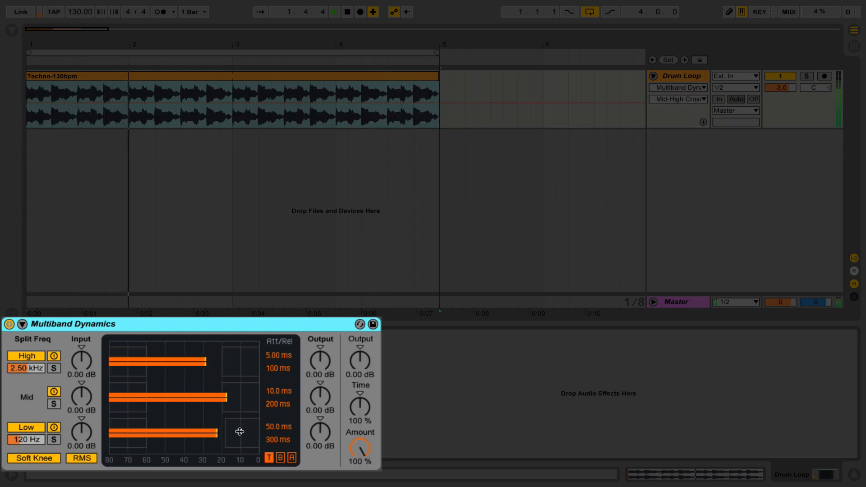
{"action": "left_click_drag", "start_coordinate": [243, 429], "coordinate": [243, 468]}
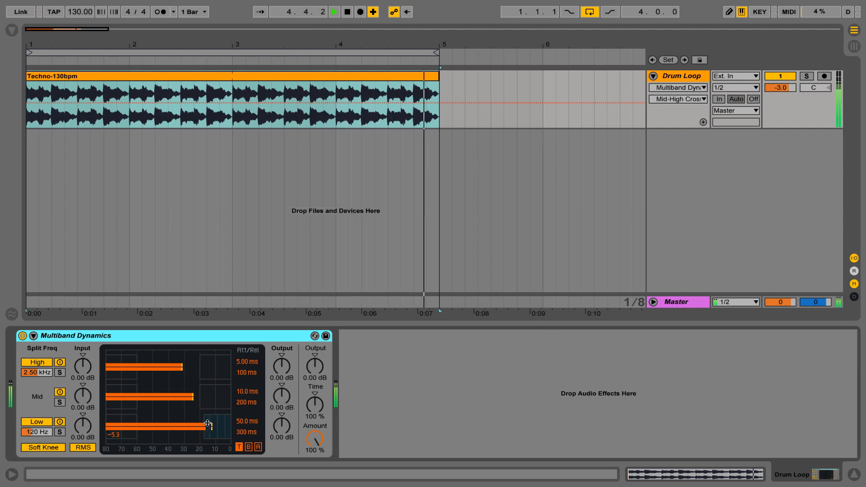
{"action": "key", "text": "space"}
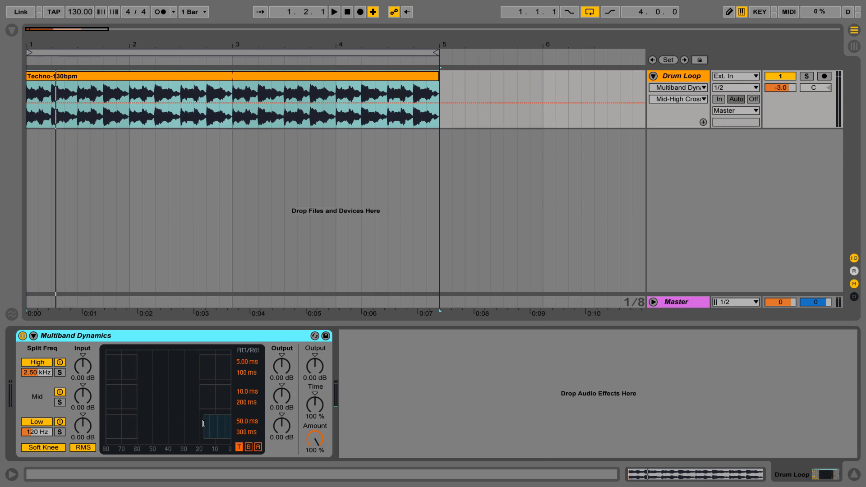
Step: Display the Above threshold and ratio values of all bands and set the low band's ratio to 1:2.46
{"action": "left_click", "coordinate": [258, 447]}
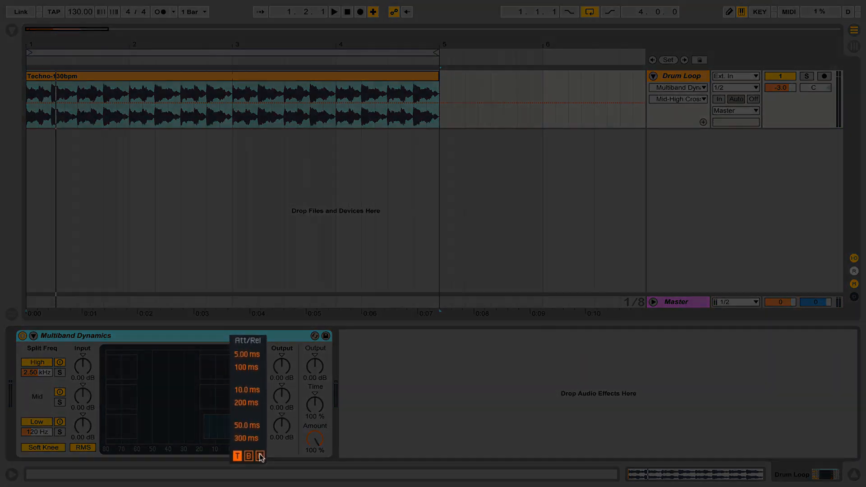
{"action": "left_click", "coordinate": [251, 427]}
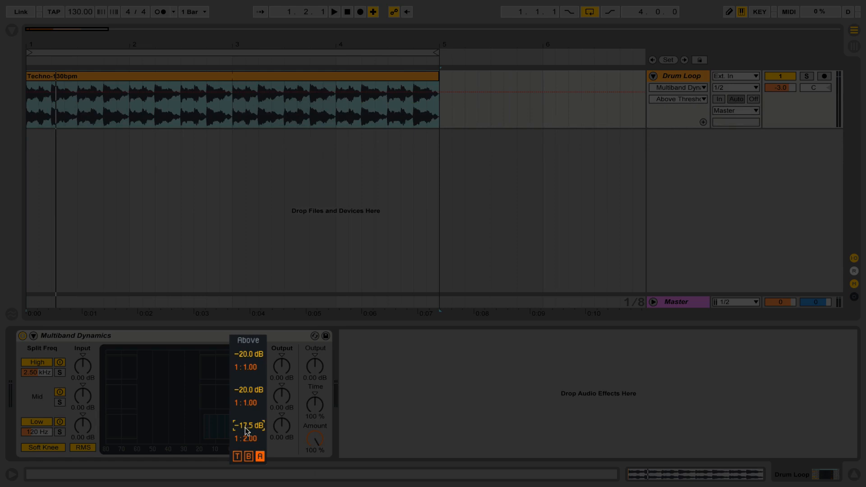
{"action": "left_click", "coordinate": [248, 438]}
{"action": "left_click_drag", "start_coordinate": [247, 438], "coordinate": [247, 446]}
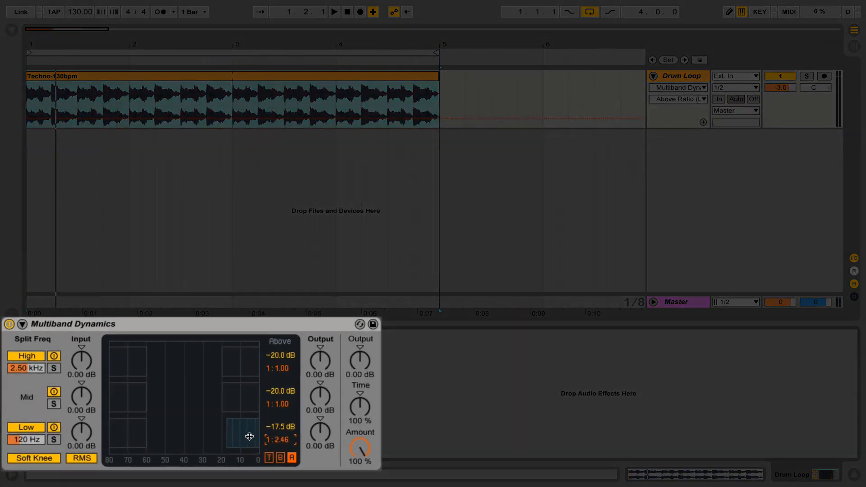
Step: Vary the low band's Above compression, leaving its threshold at −19.8 dB, and reset its ratio to 1:1.00
{"action": "left_click_drag", "start_coordinate": [254, 437], "coordinate": [254, 480]}
{"action": "left_click_drag", "start_coordinate": [240, 434], "coordinate": [240, 411]}
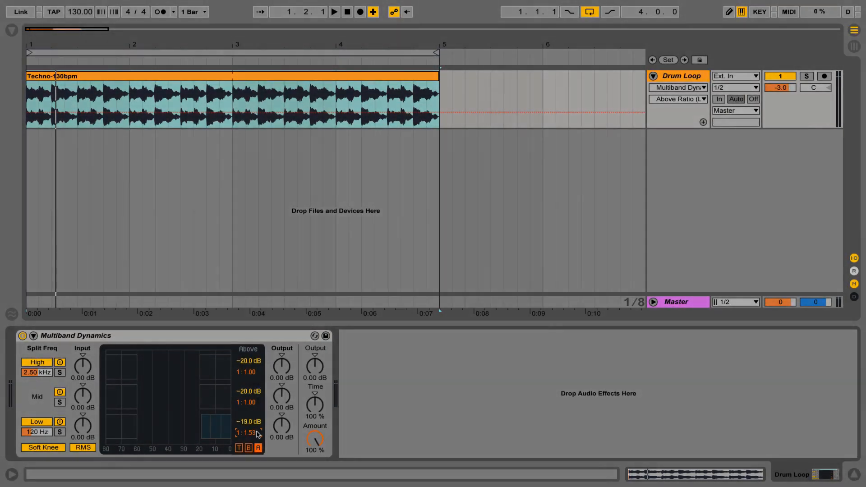
{"action": "double_click", "coordinate": [256, 432]}
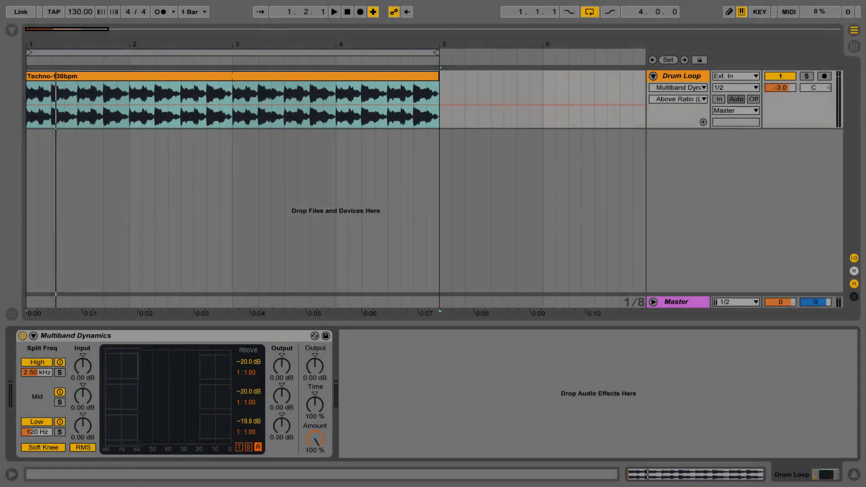
Step: With the loop playing, raise the high band's Below threshold to −29.4 dB using the displayed Below values
{"action": "left_click_drag", "start_coordinate": [137, 363], "coordinate": [143, 362]}
{"action": "key", "text": "space"}
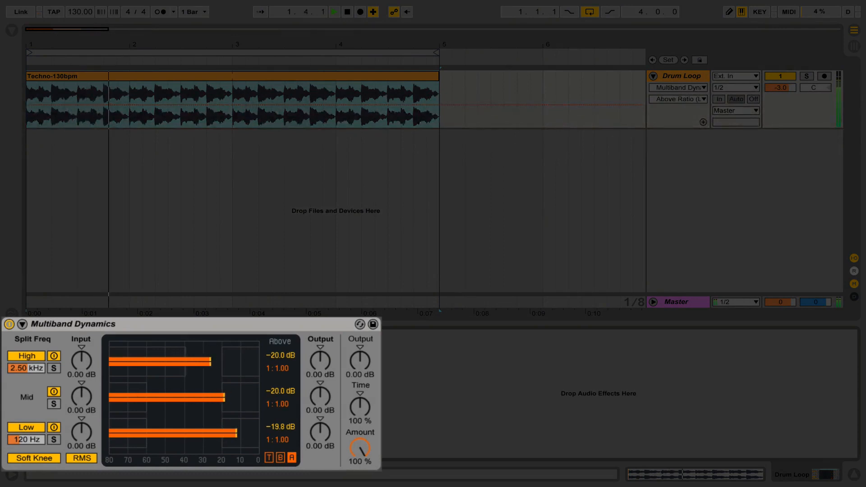
{"action": "left_click_drag", "start_coordinate": [185, 362], "coordinate": [205, 362]}
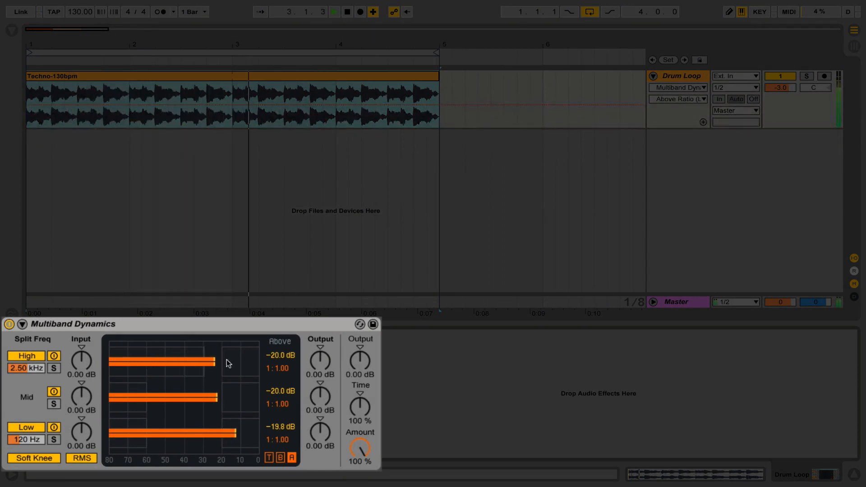
{"action": "left_click", "coordinate": [280, 458]}
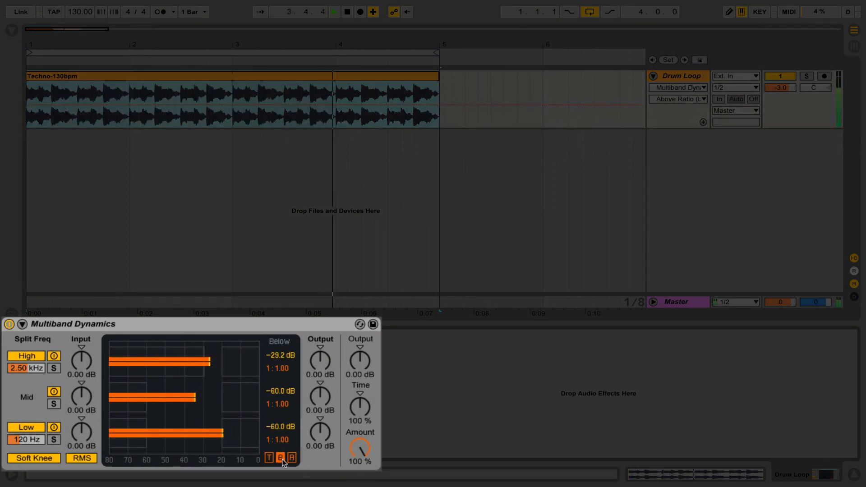
{"action": "left_click", "coordinate": [281, 355]}
{"action": "left_click_drag", "start_coordinate": [282, 355], "coordinate": [282, 356]}
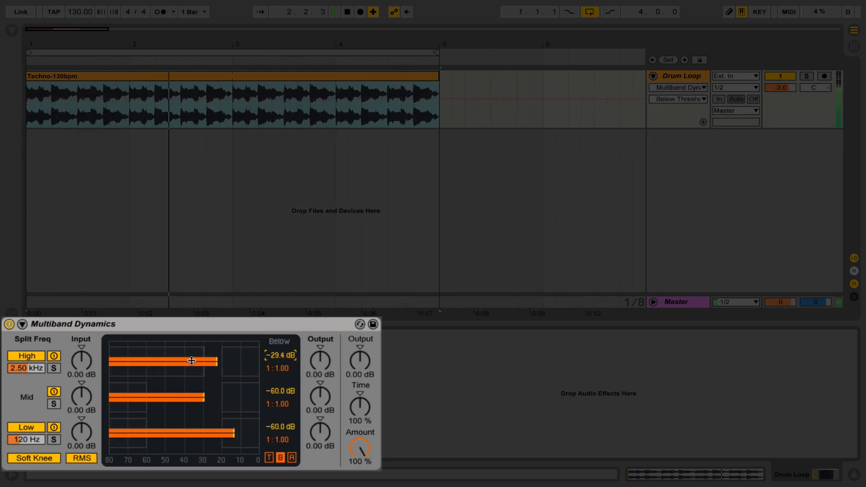
Step: Solo the high band and set its Below threshold to −28.6 dB and its Below ratio to 1:2.41
{"action": "left_click", "coordinate": [55, 369]}
{"action": "left_click_drag", "start_coordinate": [204, 355], "coordinate": [205, 355]}
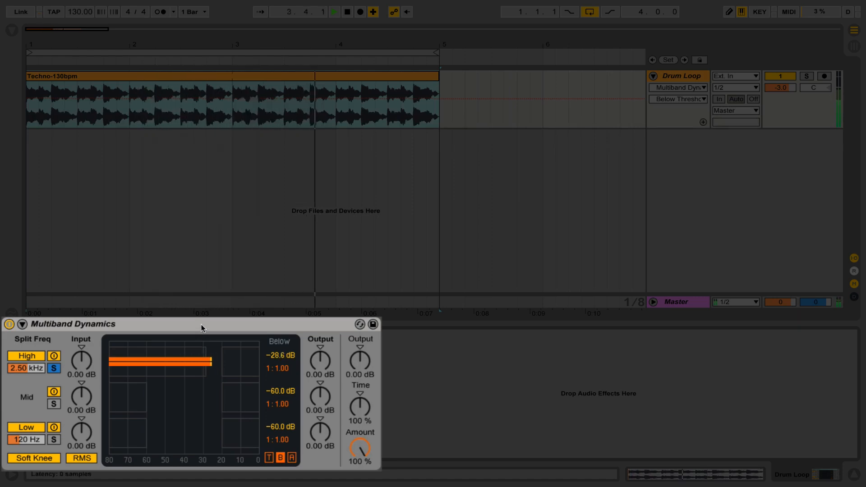
{"action": "key", "text": "space"}
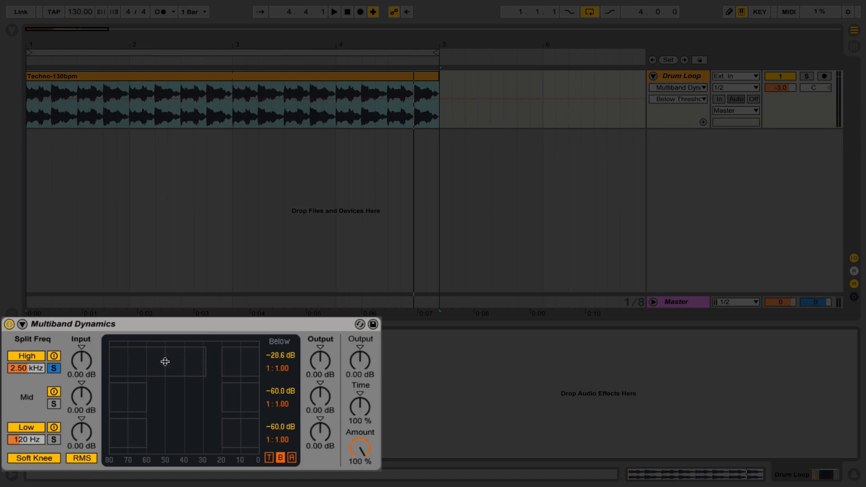
{"action": "left_click_drag", "start_coordinate": [161, 362], "coordinate": [161, 361]}
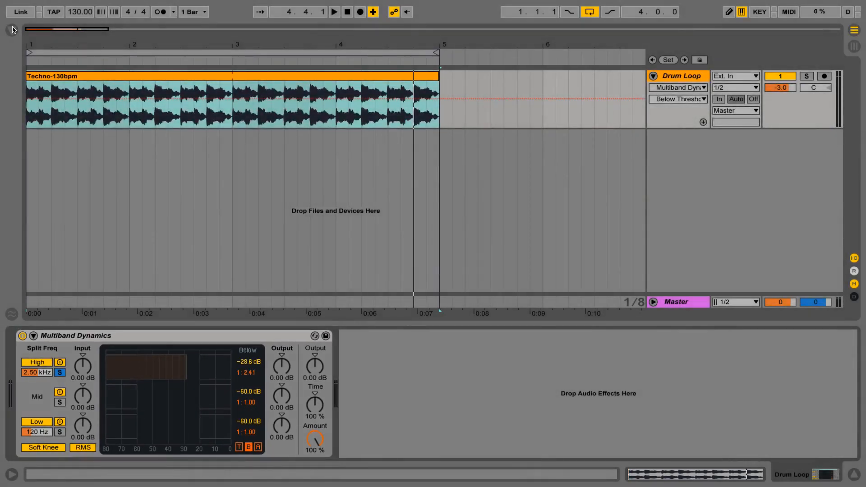
Step: Add the OTT preset of Multiband Dynamics from the audio effects after the existing device on the Drum Loop track
{"action": "left_click", "coordinate": [13, 30]}
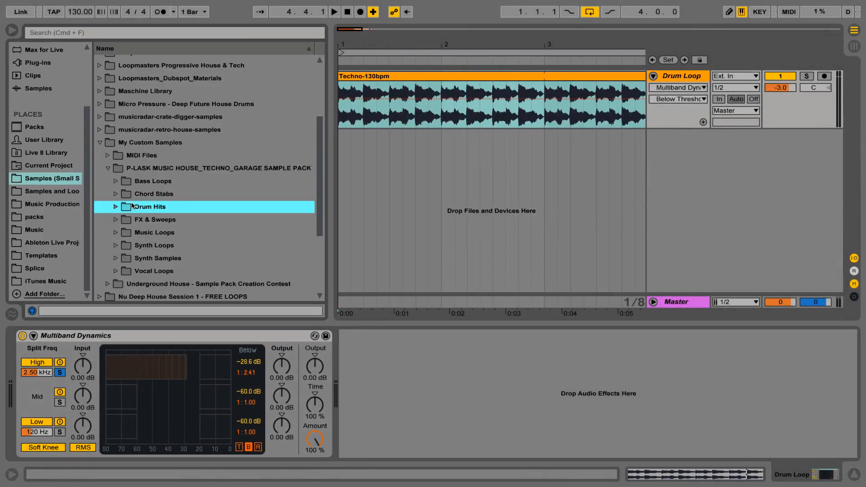
{"action": "scroll", "coordinate": [40, 68], "scroll_direction": "up", "scroll_amount": 3}
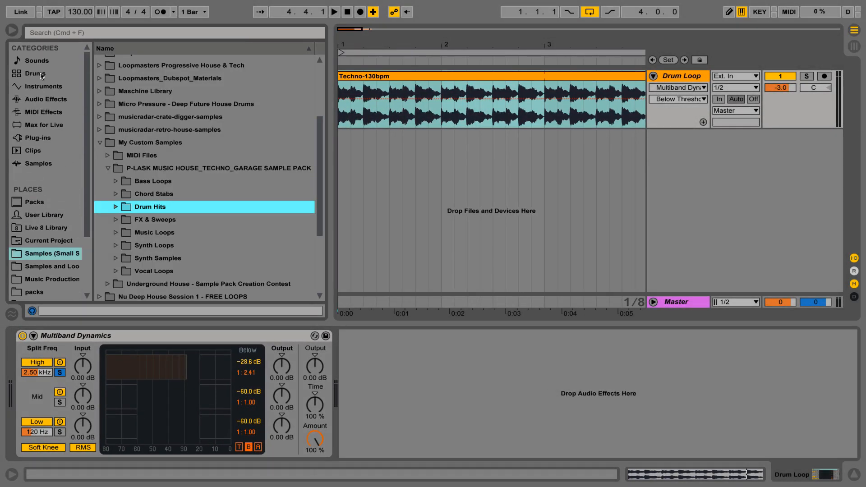
{"action": "left_click", "coordinate": [49, 100]}
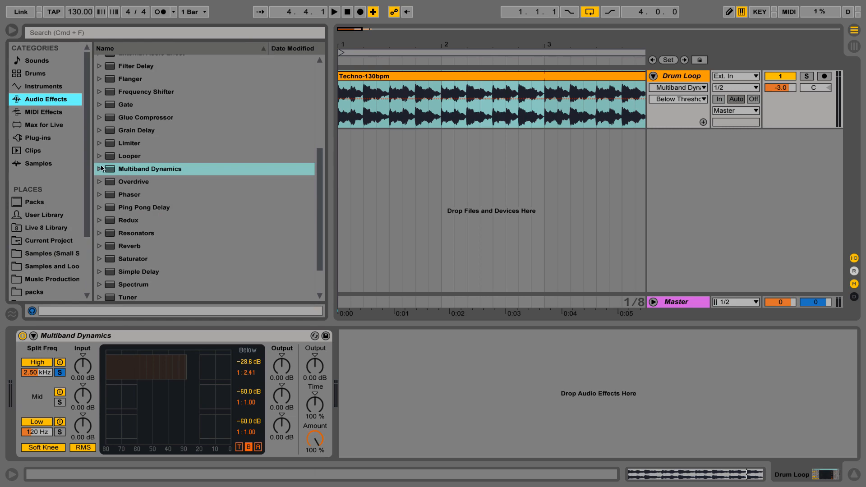
{"action": "left_click", "coordinate": [100, 169]}
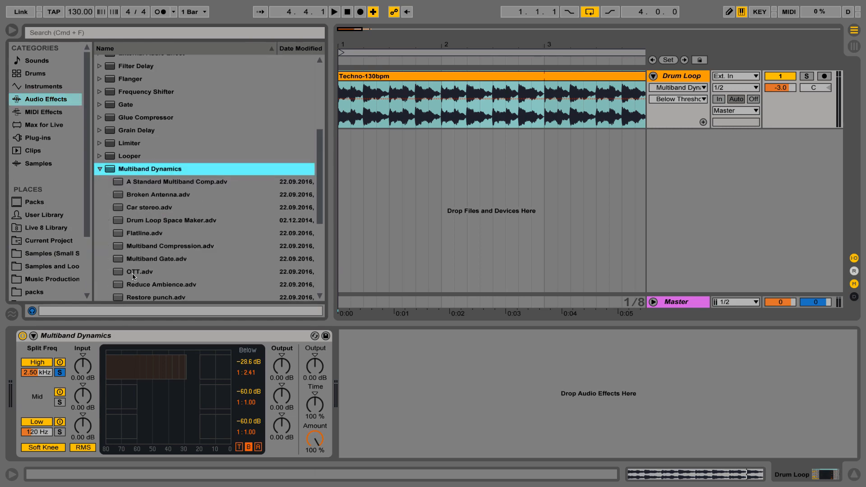
{"action": "left_click_drag", "start_coordinate": [133, 272], "coordinate": [413, 355]}
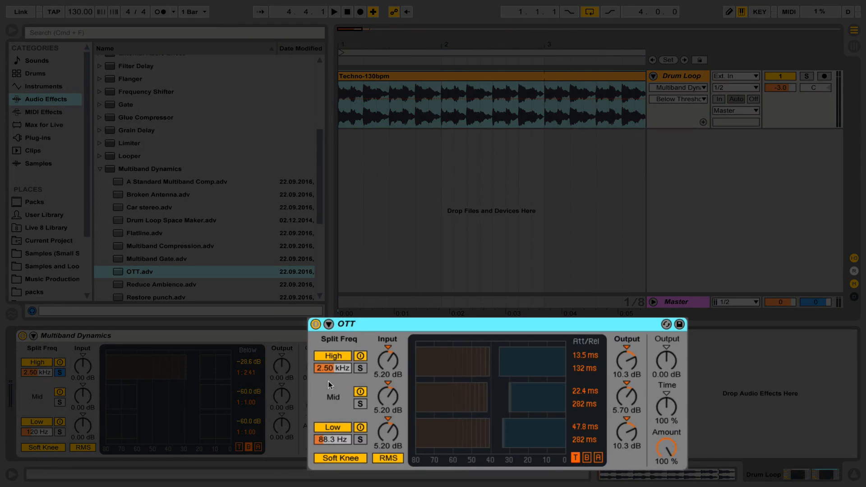
Step: Bypass the original Multiband Dynamics device and play the drum loop through OTT only
{"action": "left_click", "coordinate": [21, 337]}
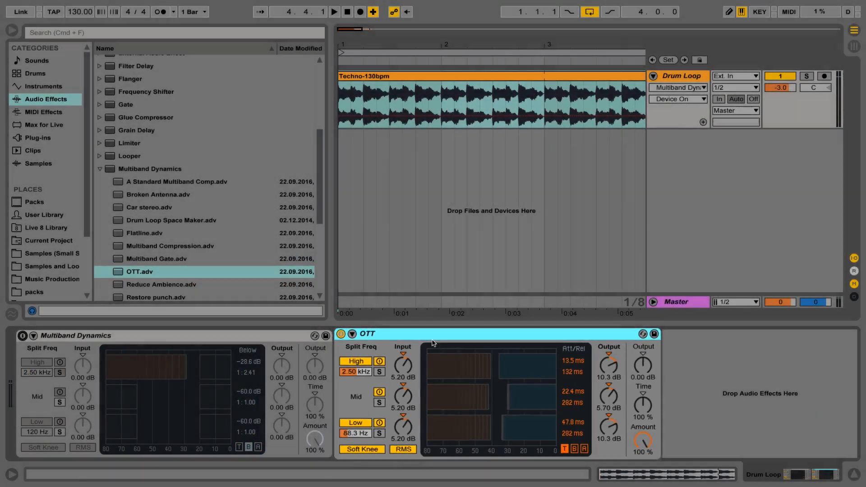
{"action": "key", "text": "space"}
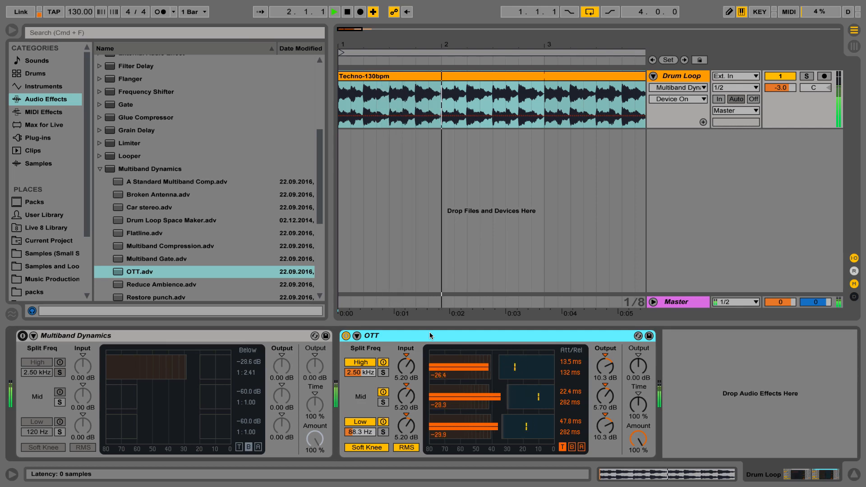
{"action": "key", "text": "space"}
Step: Delete the OTT device, switch the original Multiband Dynamics back on and hide the browser
{"action": "left_click", "coordinate": [346, 336]}
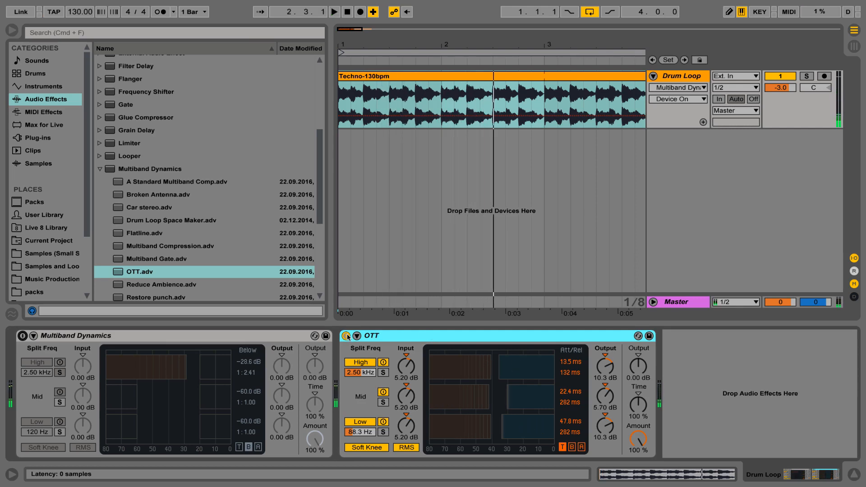
{"action": "key", "text": "Delete"}
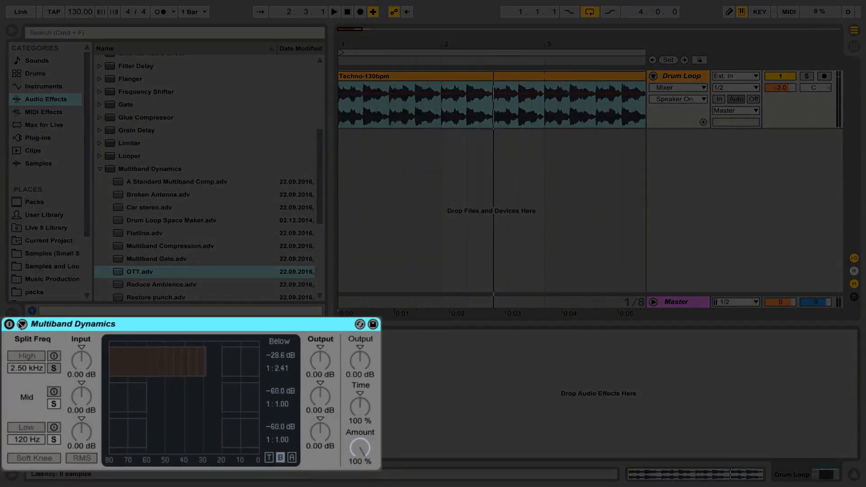
{"action": "left_click", "coordinate": [8, 325]}
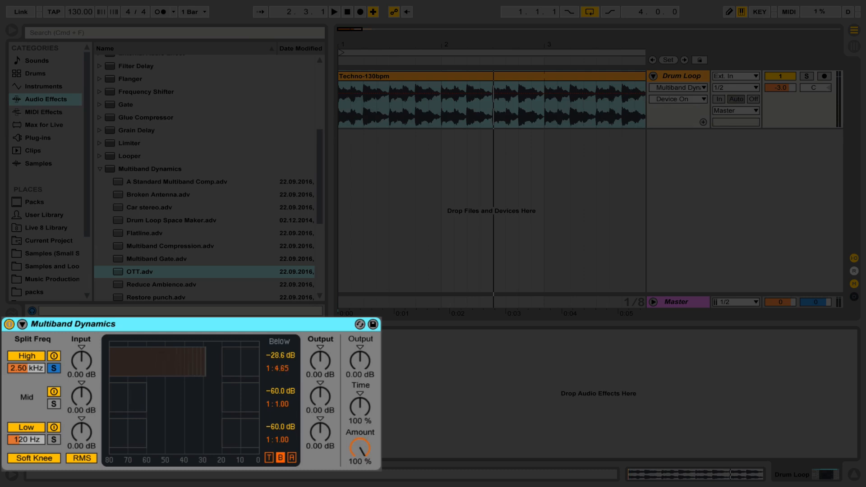
{"action": "left_click", "coordinate": [14, 30]}
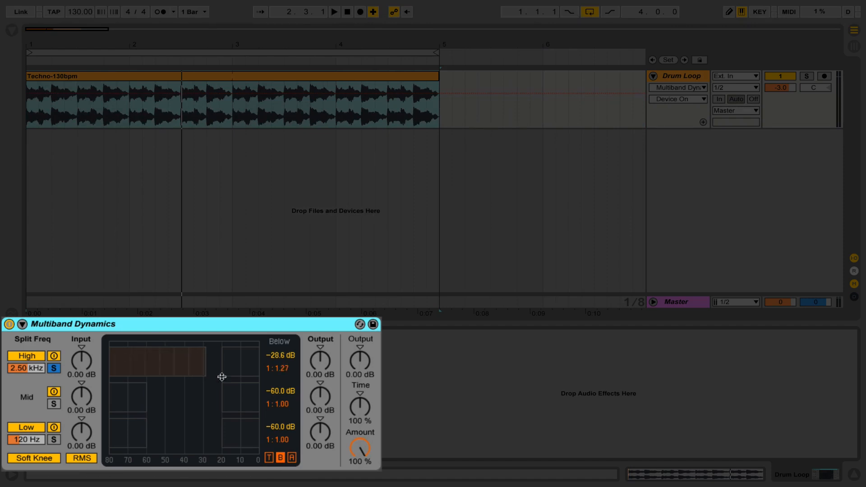
Step: Reset the high band's Below ratio and, while the loop plays, bring it to 1:0.25 with the threshold at −28.4 dB
{"action": "left_click", "coordinate": [280, 370]}
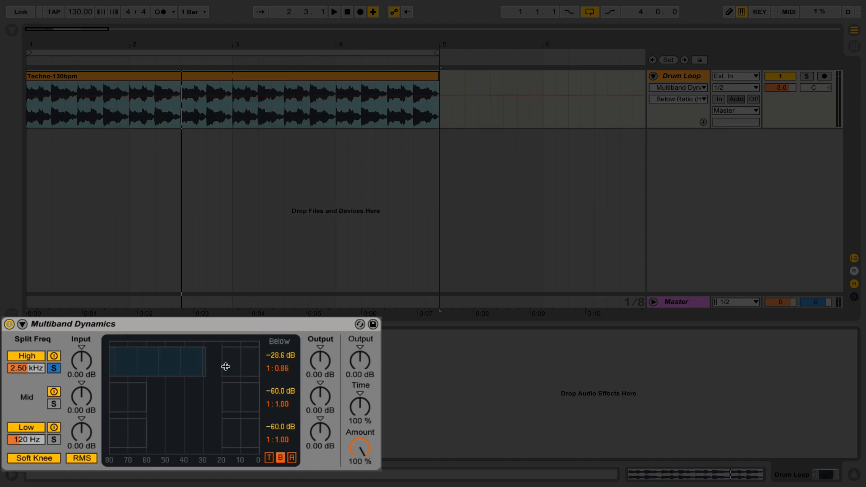
{"action": "key", "text": "Delete"}
{"action": "key", "text": "space"}
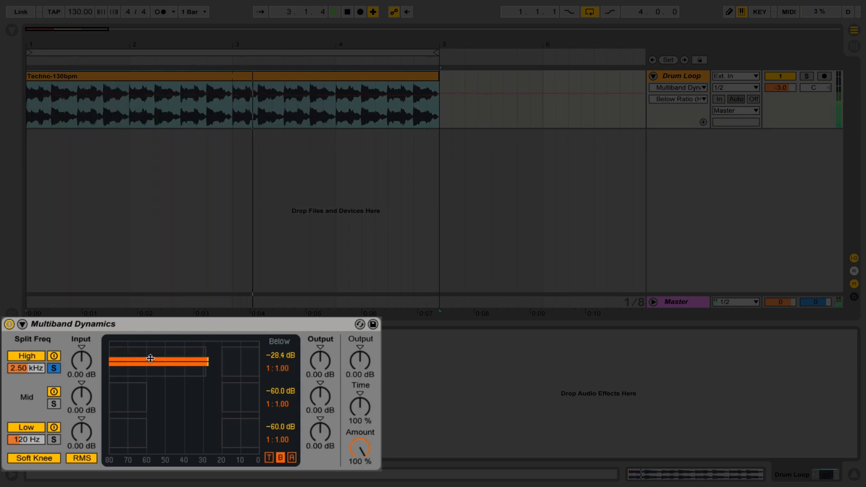
{"action": "mouse_move", "coordinate": [155, 357]}
{"action": "left_mouse_down"}
{"action": "mouse_move", "coordinate": [155, 380]}
{"action": "mouse_move", "coordinate": [145, 354]}
{"action": "mouse_move", "coordinate": [145, 363]}
{"action": "mouse_move", "coordinate": [168, 357]}
{"action": "left_mouse_up"}
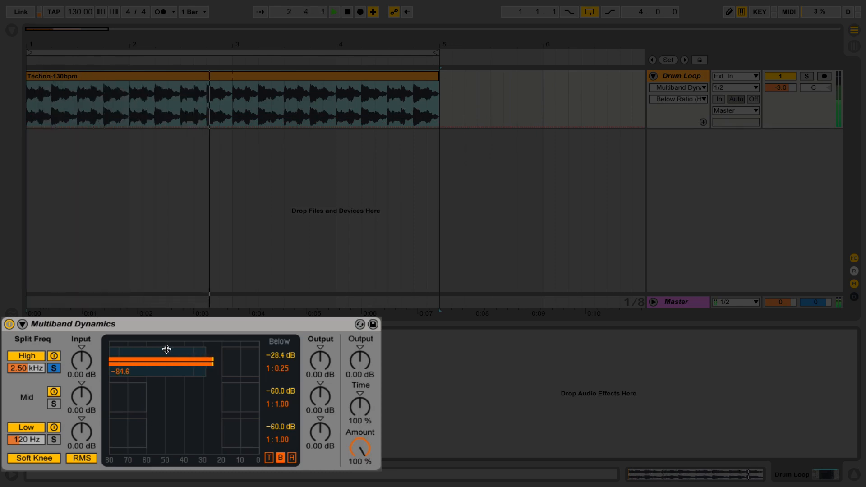
Step: Compare the soloed high band with its processing switched off and back on while the loop plays
{"action": "left_click", "coordinate": [54, 356]}
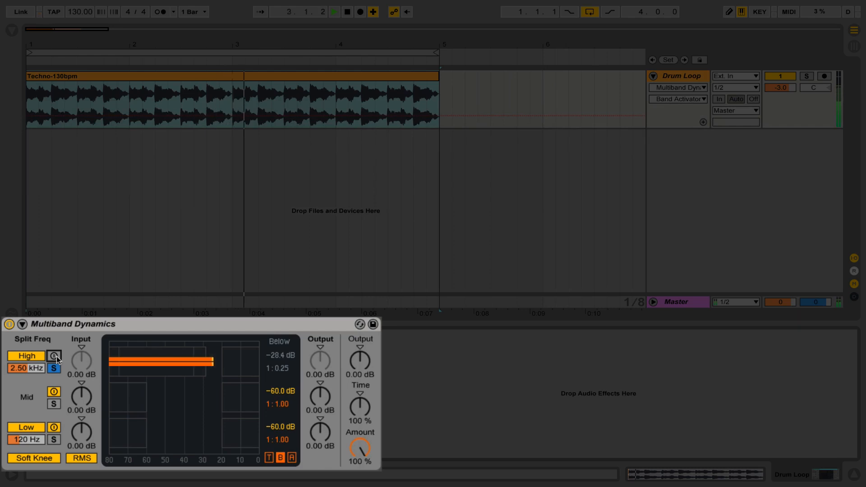
{"action": "left_click", "coordinate": [23, 368]}
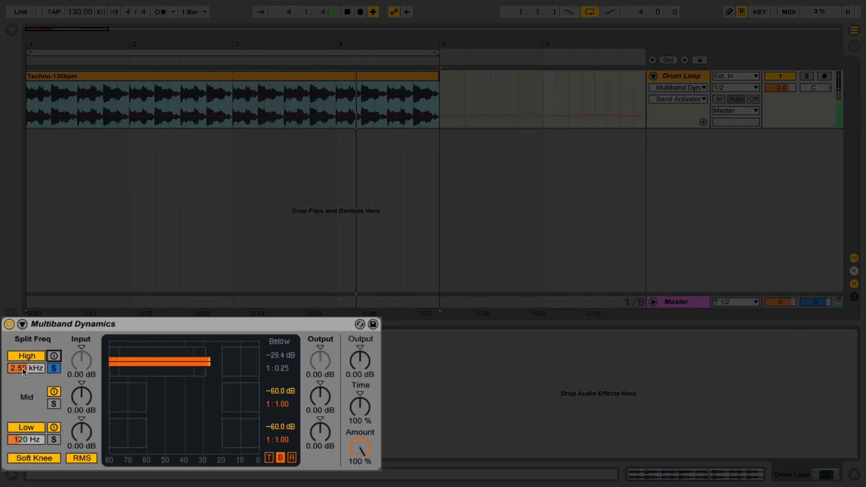
{"action": "left_click", "coordinate": [52, 357]}
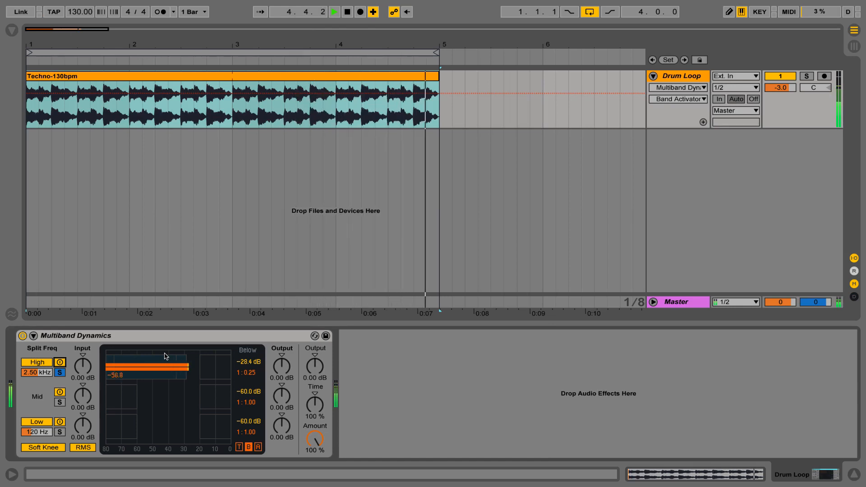
Step: Unsolo the high band, set its Below threshold to −27.1 dB and compare the full loop with Multiband Dynamics bypassed and active
{"action": "left_click", "coordinate": [60, 374]}
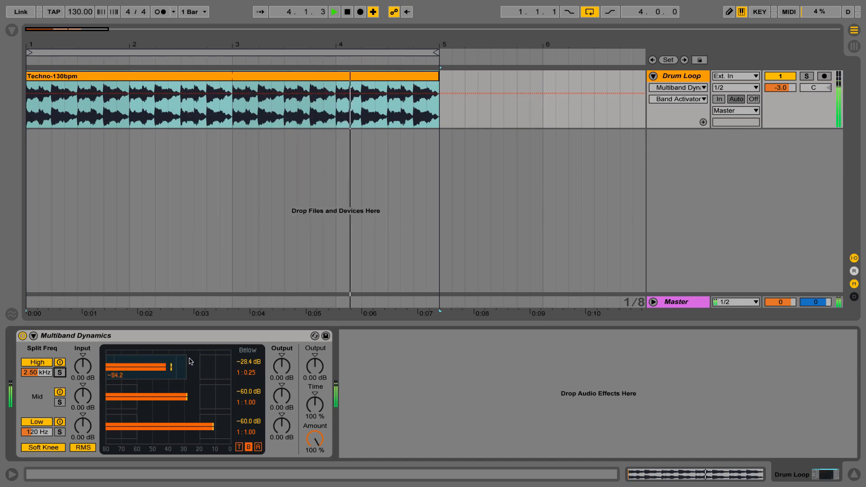
{"action": "left_click_drag", "start_coordinate": [187, 360], "coordinate": [189, 360]}
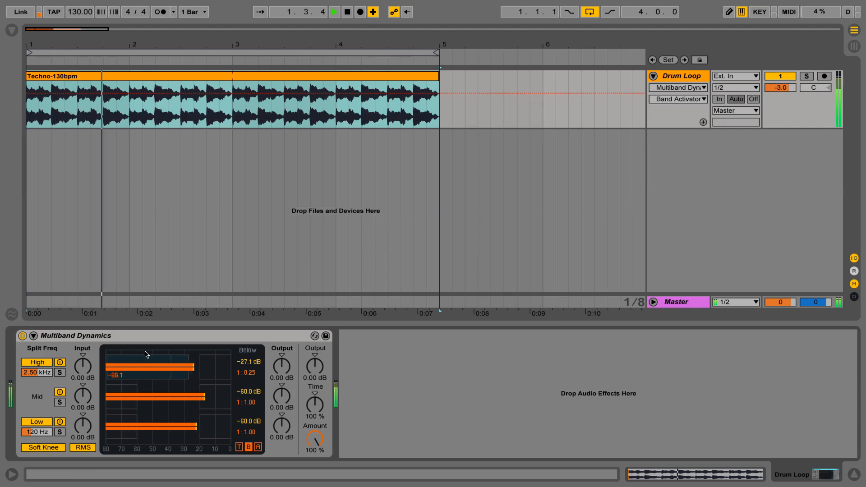
{"action": "left_click", "coordinate": [22, 336]}
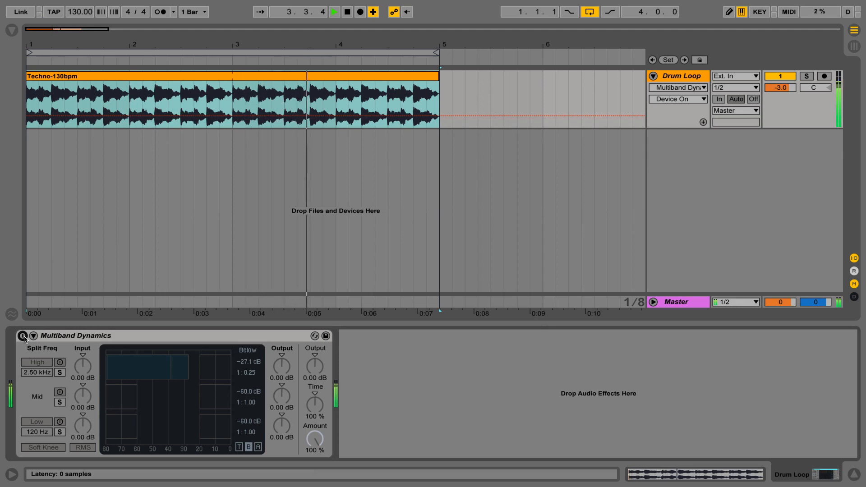
{"action": "left_click", "coordinate": [23, 336]}
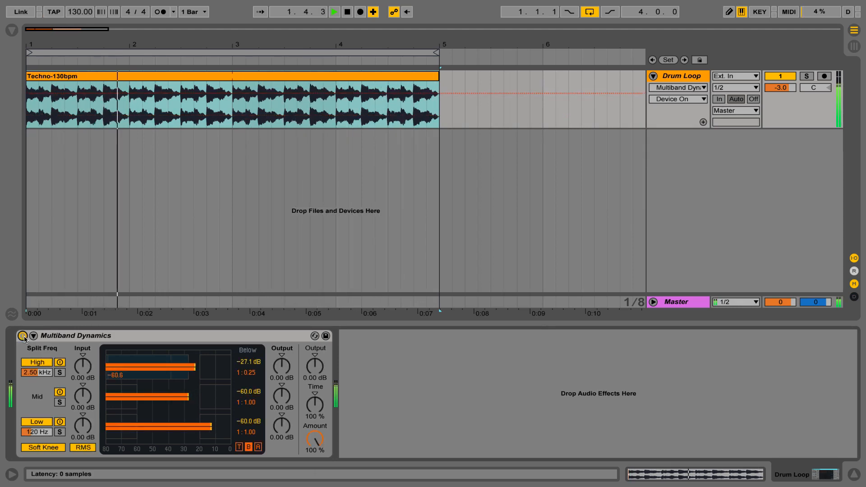
Step: Solo the mid band and set its Below threshold to −26.8 dB with a ratio of 1:0.68
{"action": "left_click", "coordinate": [60, 402]}
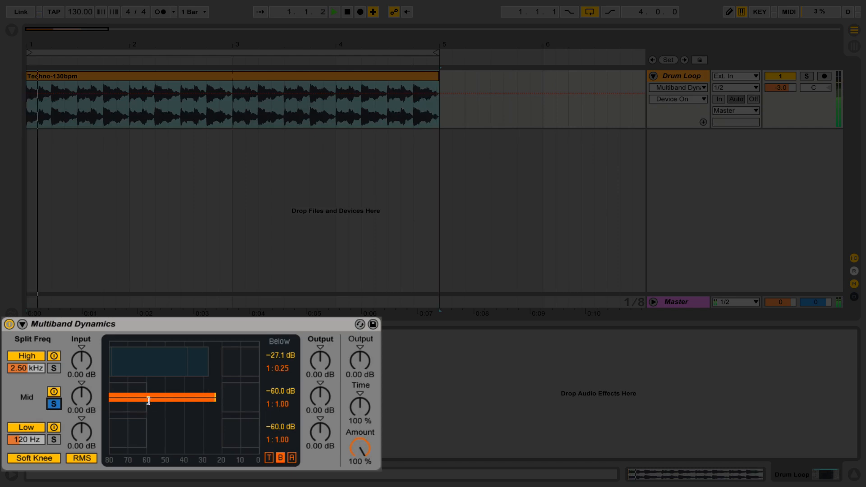
{"action": "left_click_drag", "start_coordinate": [146, 390], "coordinate": [209, 390]}
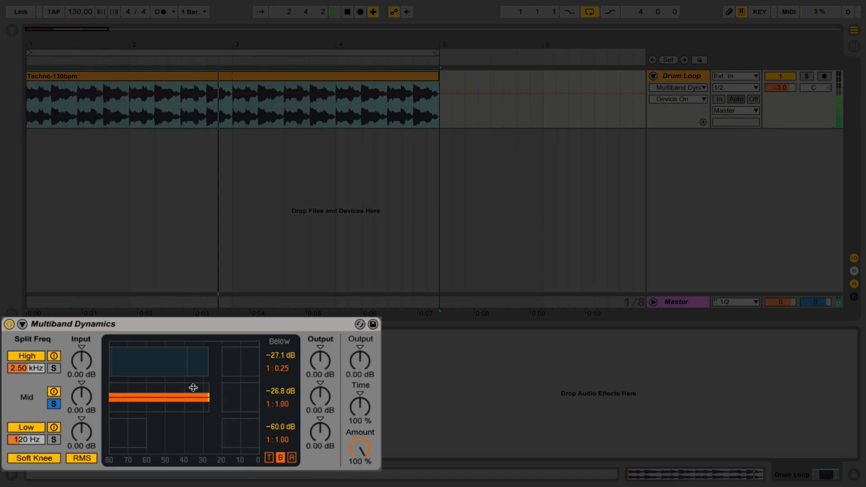
{"action": "left_click_drag", "start_coordinate": [178, 391], "coordinate": [177, 402]}
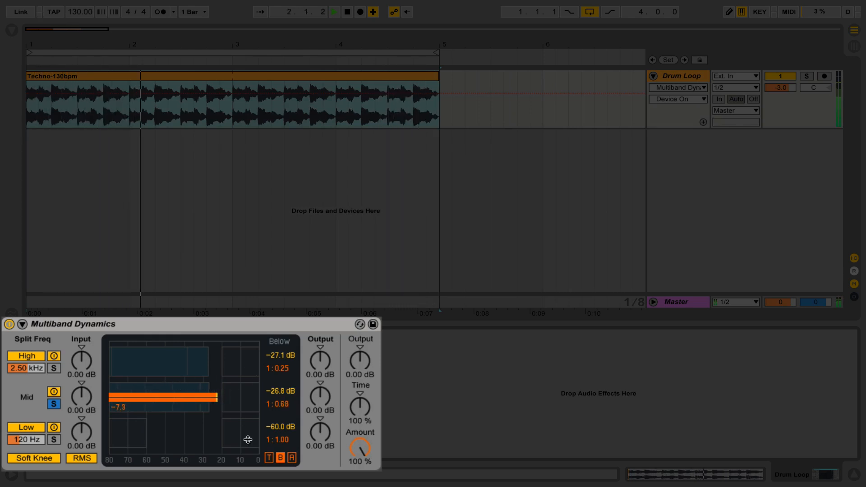
Step: Display the attack and release times of the bands and examine the mid band's two time settings
{"action": "left_click", "coordinate": [270, 458]}
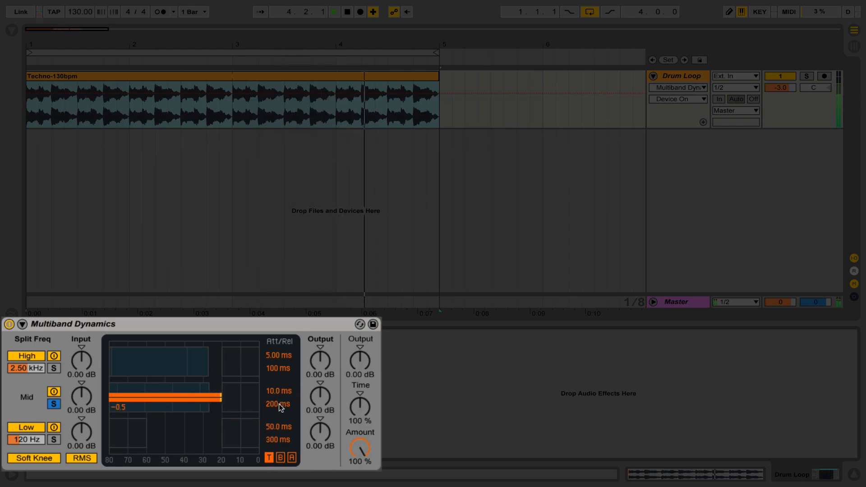
{"action": "left_click", "coordinate": [277, 392]}
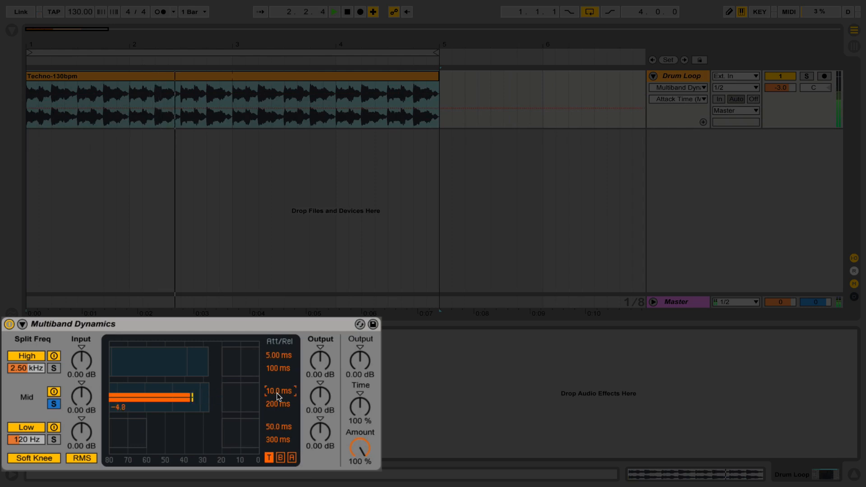
{"action": "left_click", "coordinate": [275, 405]}
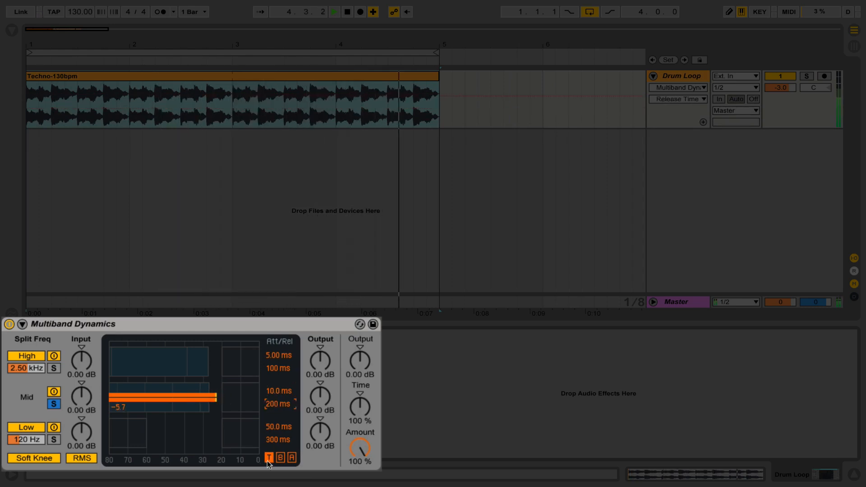
{"action": "left_click", "coordinate": [272, 391]}
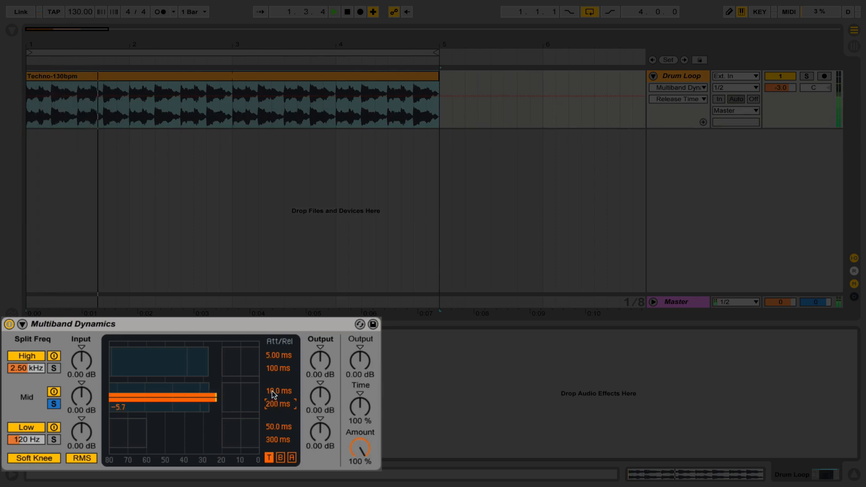
{"action": "left_click", "coordinate": [273, 404]}
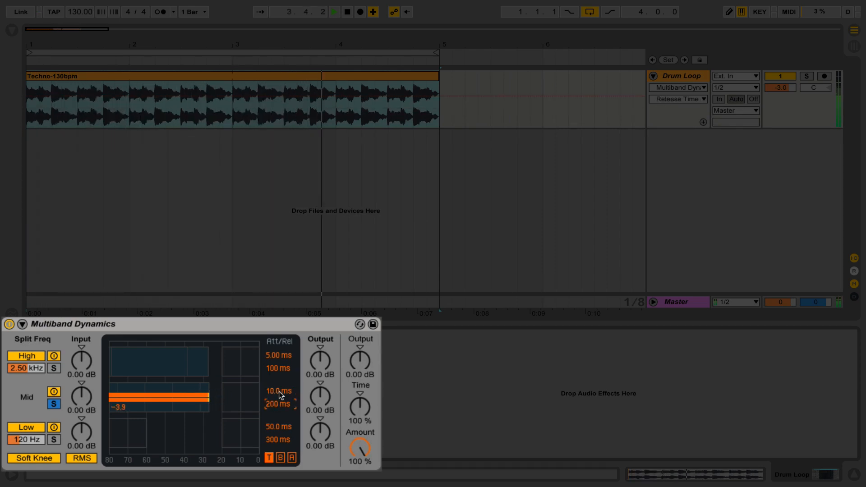
Step: Compare the soloed mid band with its processing switched off and back on while the loop plays
{"action": "left_click_drag", "start_coordinate": [209, 389], "coordinate": [209, 397]}
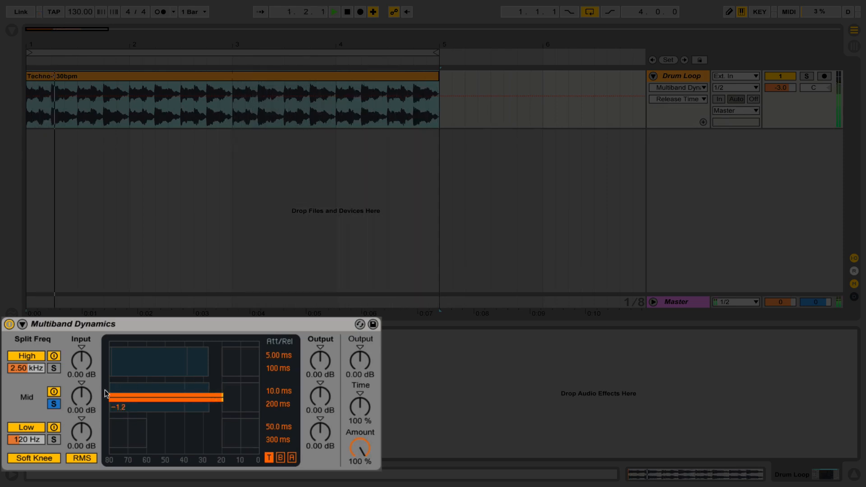
{"action": "left_click", "coordinate": [55, 393]}
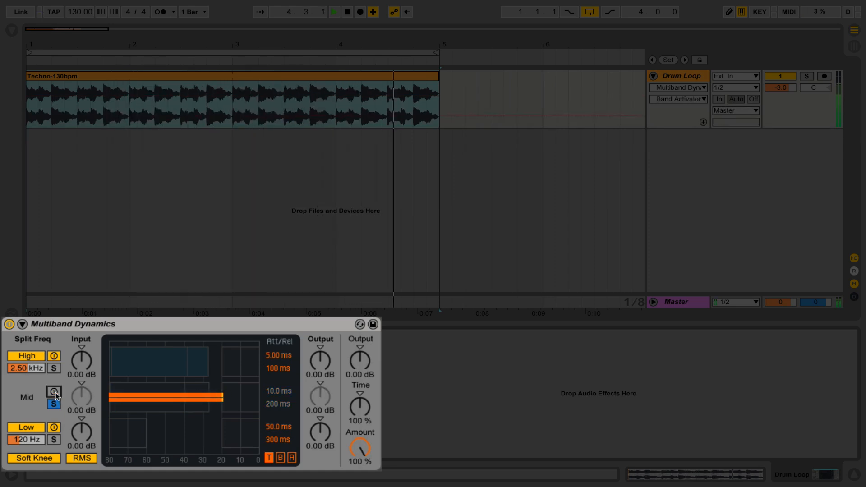
{"action": "left_click", "coordinate": [54, 393]}
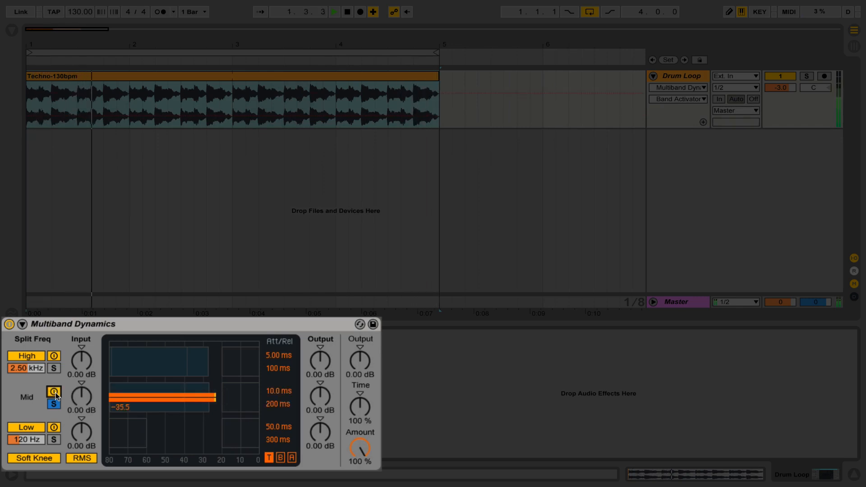
Step: Raise the mid band's Below threshold slightly, unsolo it and compare the full loop with the device bypassed and active before stopping playback
{"action": "left_click_drag", "start_coordinate": [209, 387], "coordinate": [212, 387]}
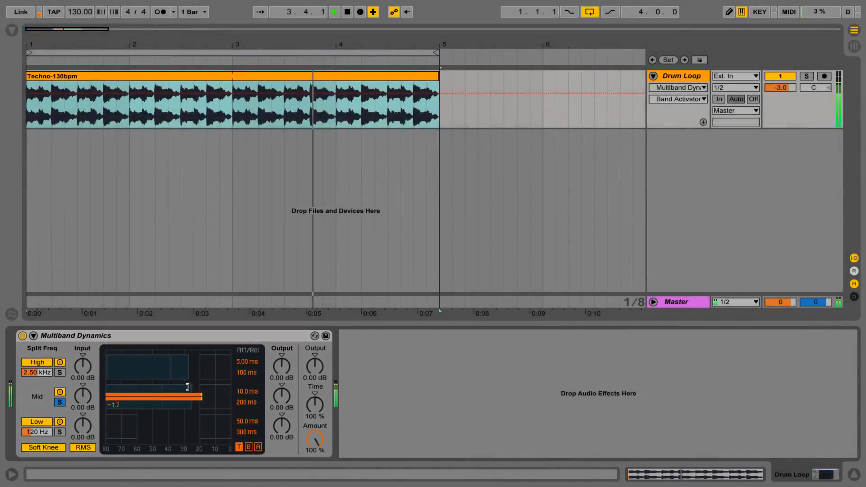
{"action": "left_click", "coordinate": [58, 401]}
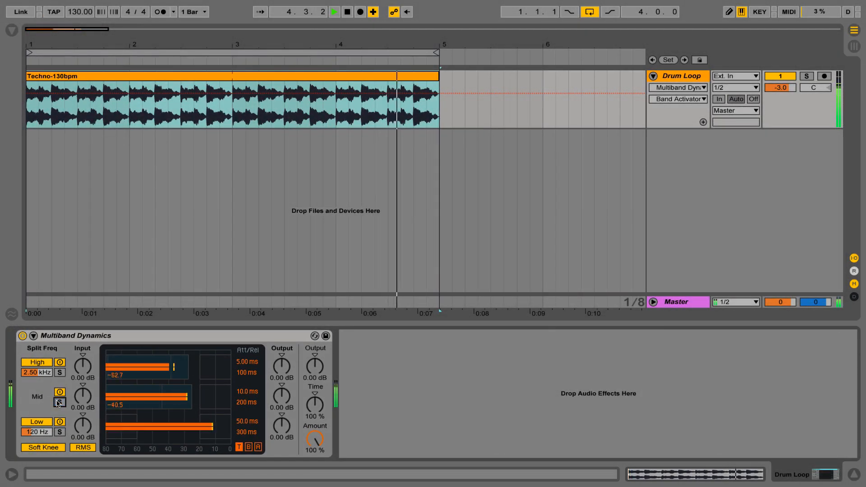
{"action": "left_click", "coordinate": [22, 336]}
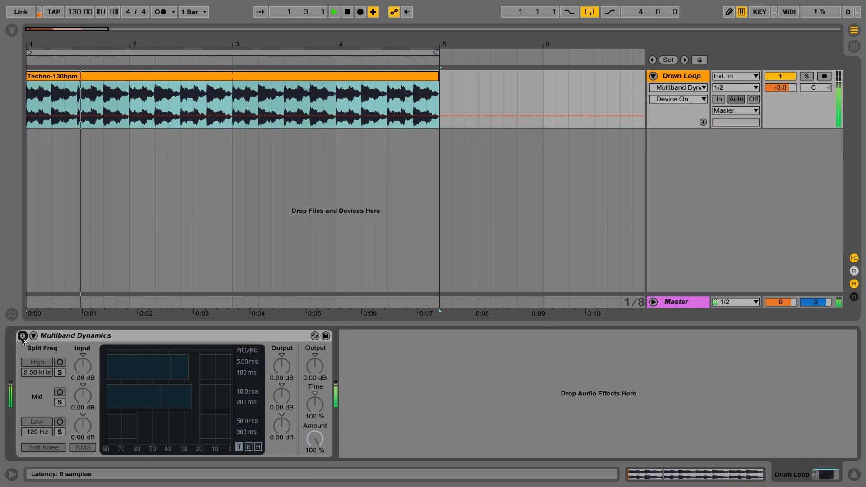
{"action": "left_click", "coordinate": [22, 336]}
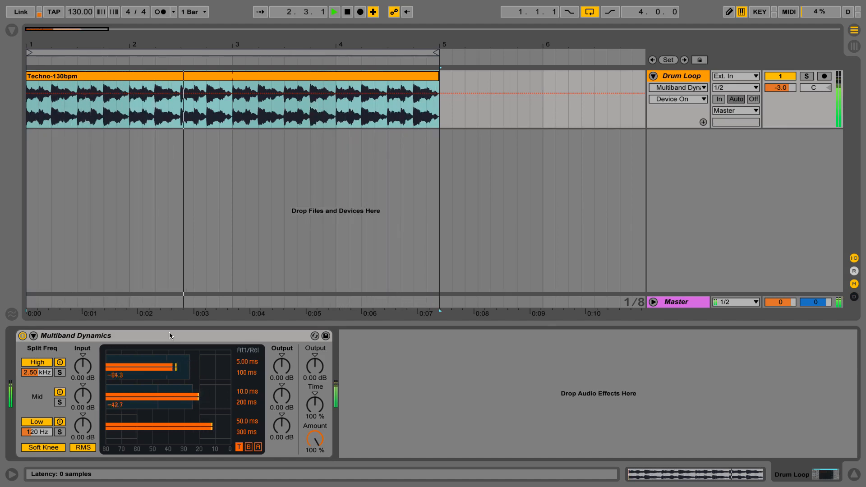
{"action": "key", "text": "space"}
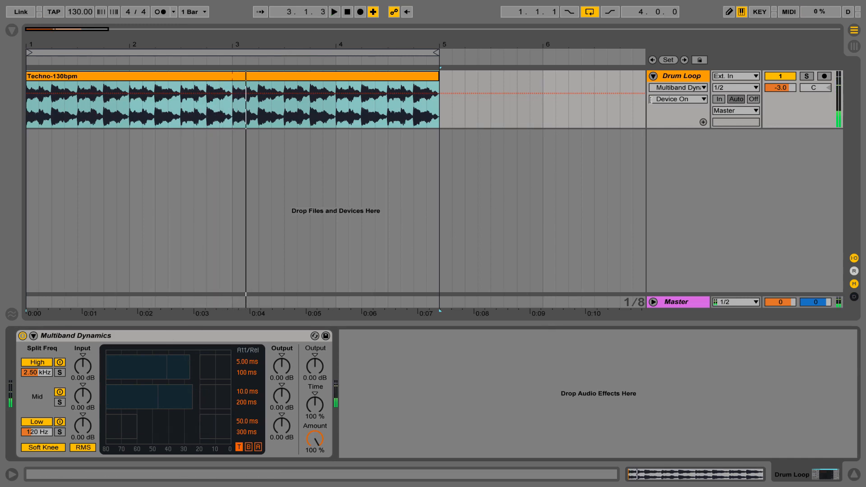
Step: Switch the high and low bands off to leave a single mid band, and switch both back on
{"action": "left_click", "coordinate": [675, 77]}
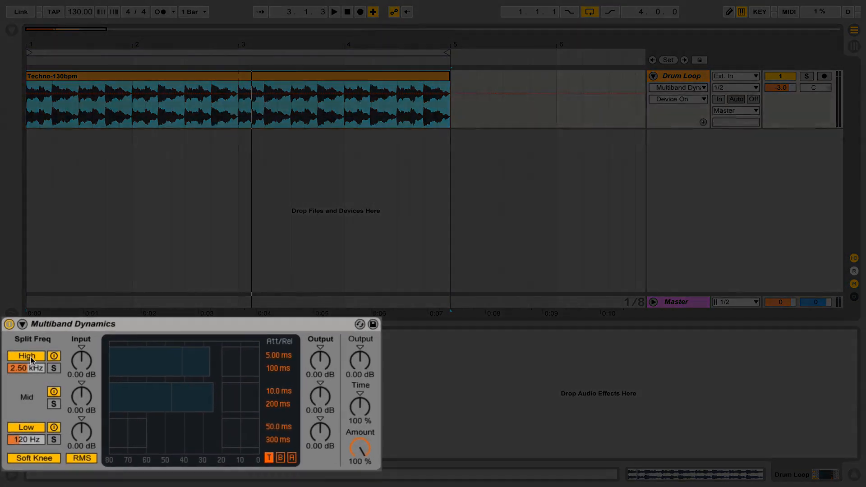
{"action": "left_click", "coordinate": [30, 356]}
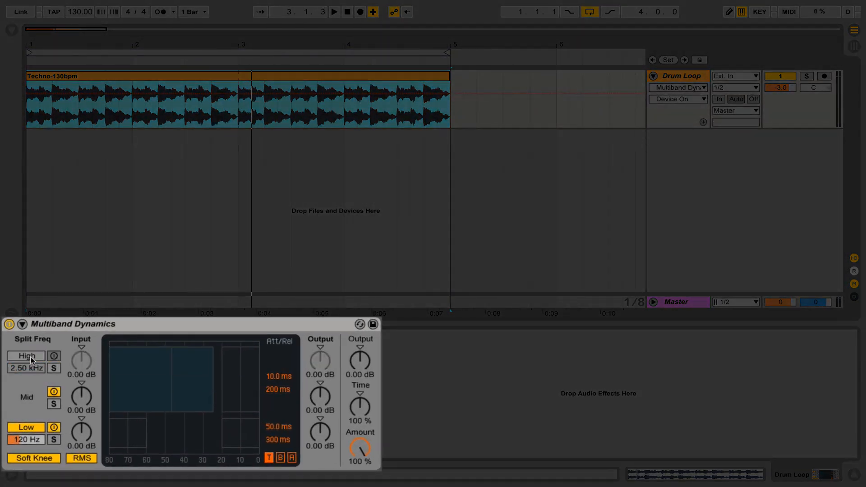
{"action": "left_click", "coordinate": [32, 428]}
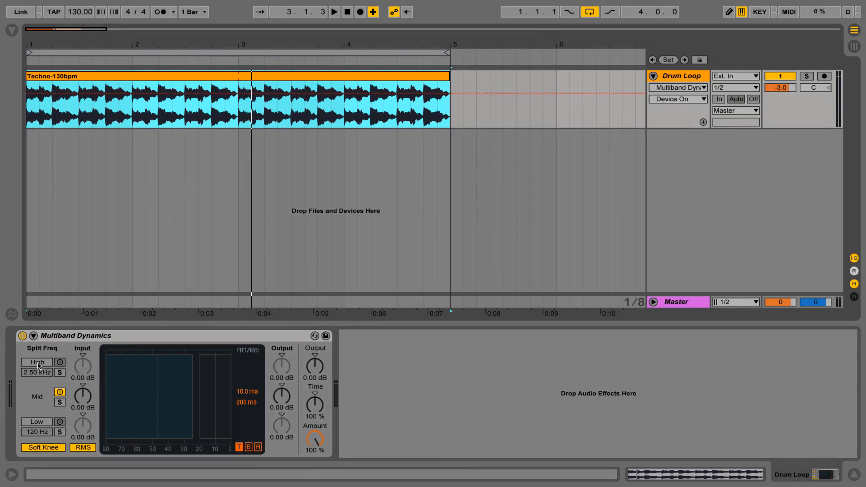
{"action": "left_click", "coordinate": [38, 364]}
{"action": "left_click", "coordinate": [38, 422]}
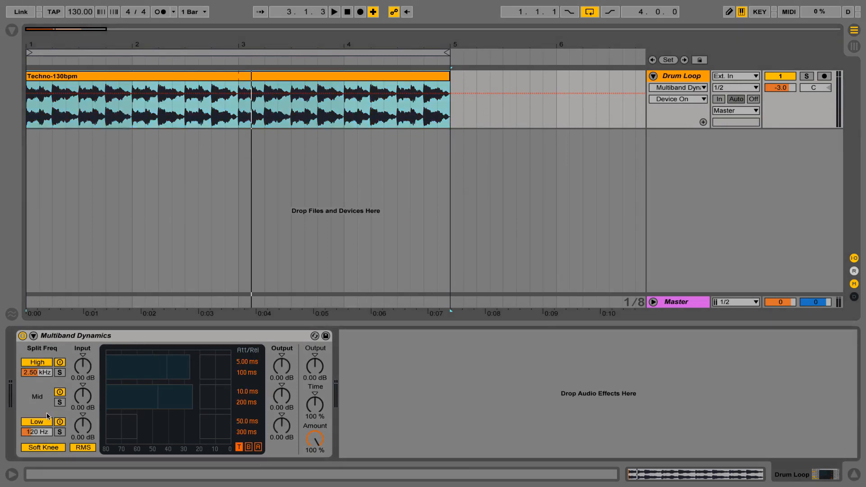